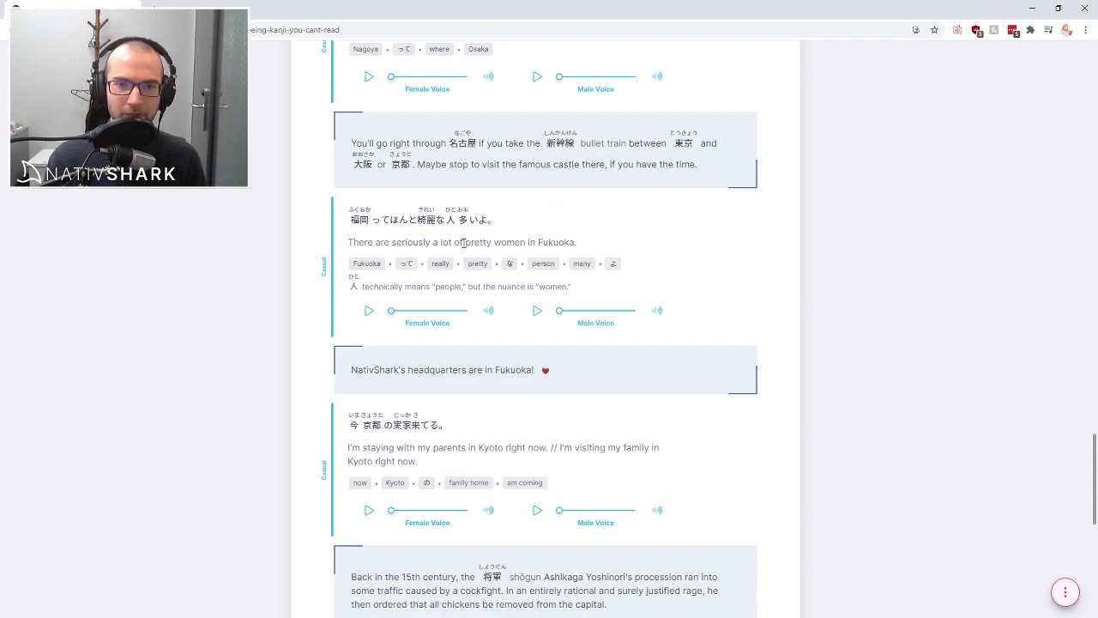
Switch from the NativShark lesson to the Jisho dictionary page holding ひと hito
key("ctrl+t")
left_click(394, 47)
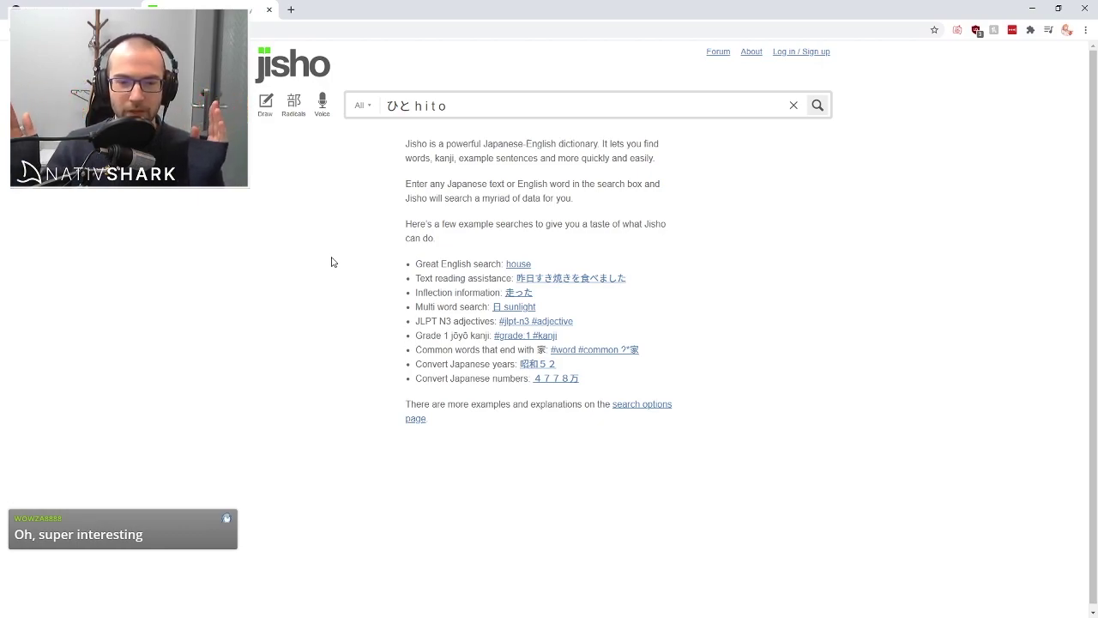
Replace the ひと hito search with 失礼 and look it up
key("ctrl+a")
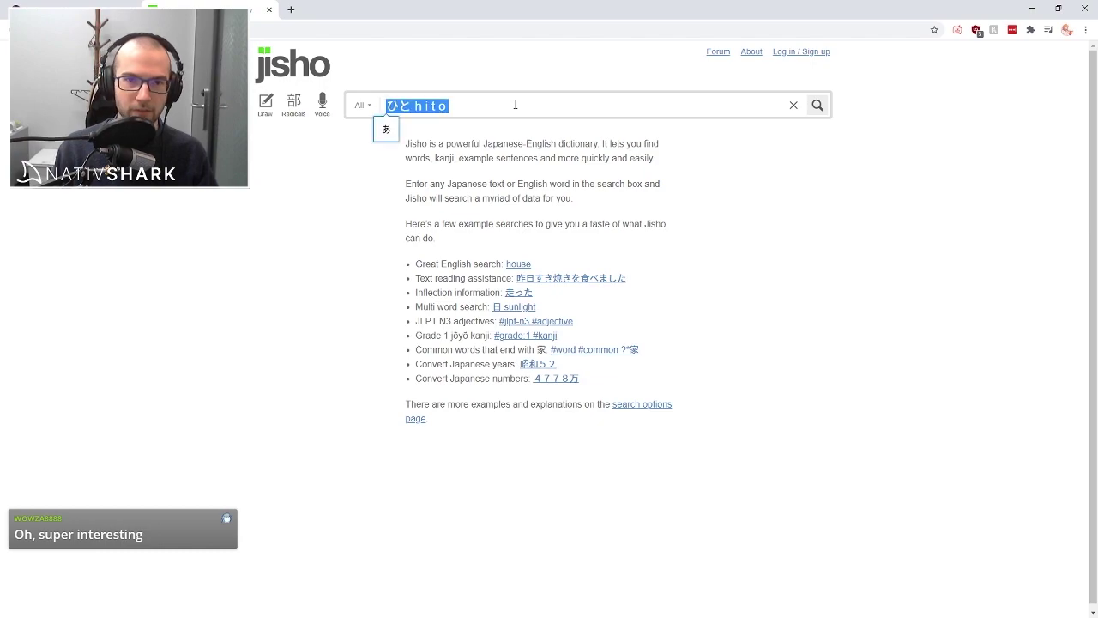
type("しつれい")
type("します")
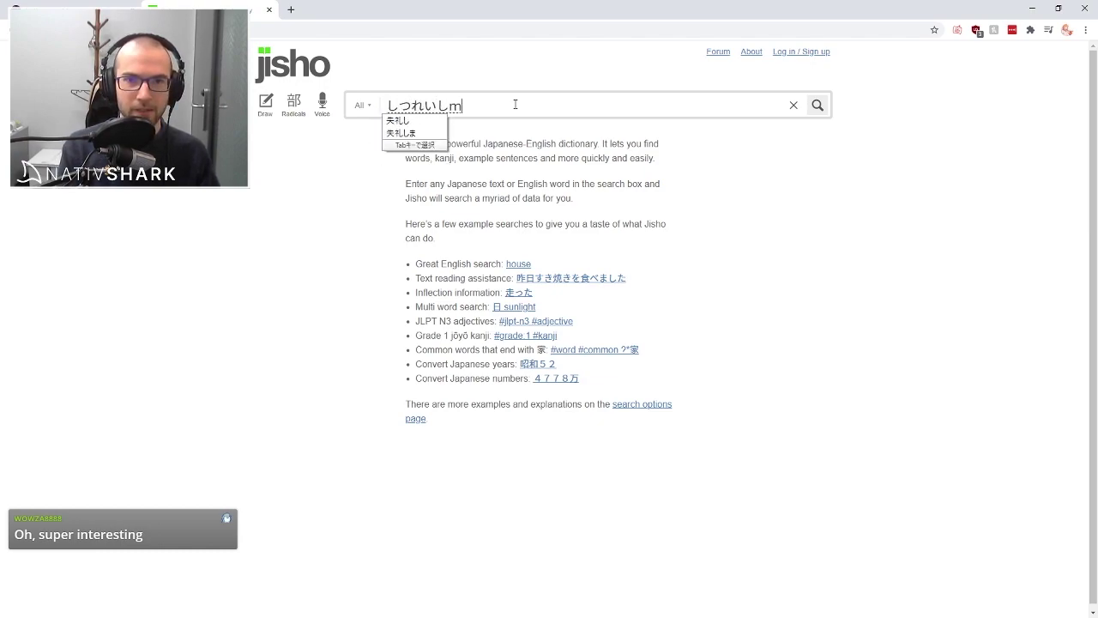
key("space")
type("失礼します")
key("Return")
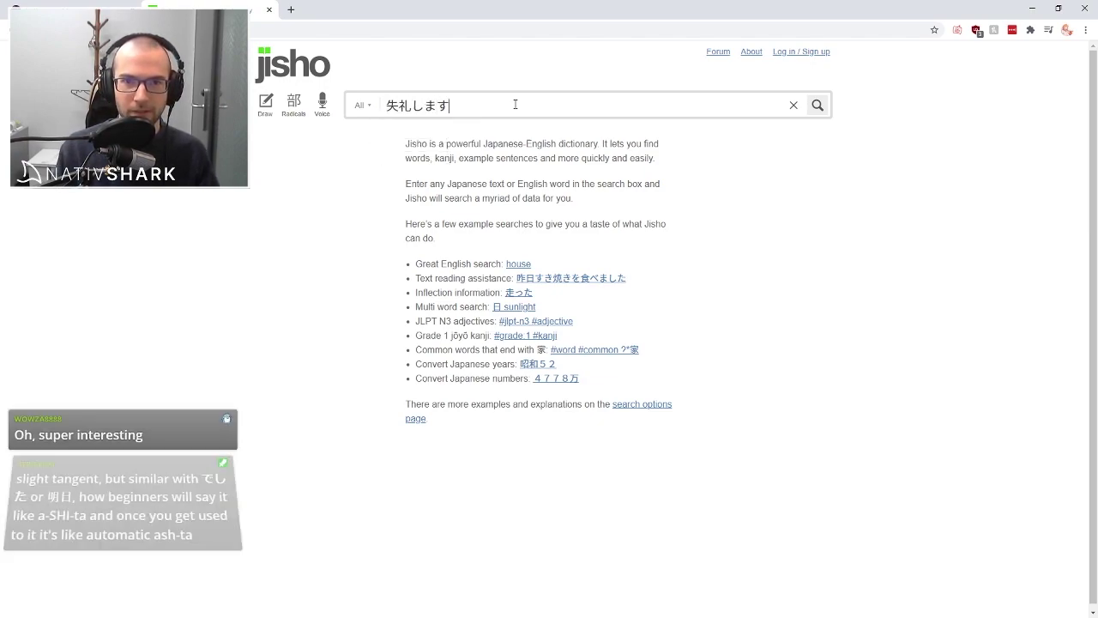
key("BackSpace")
key("BackSpace")
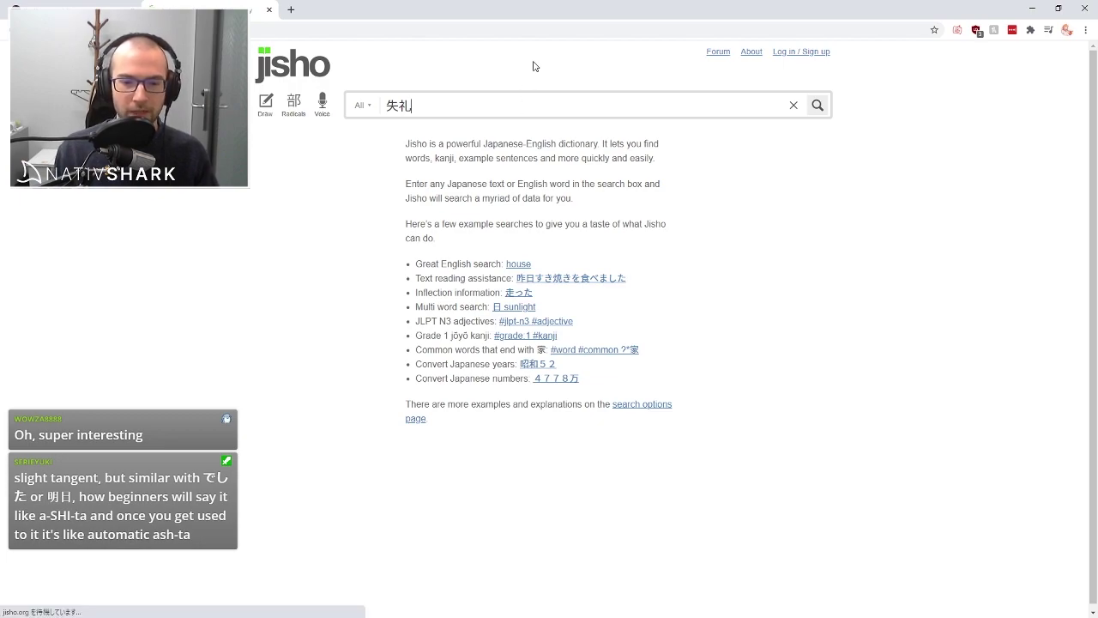
key("Return")
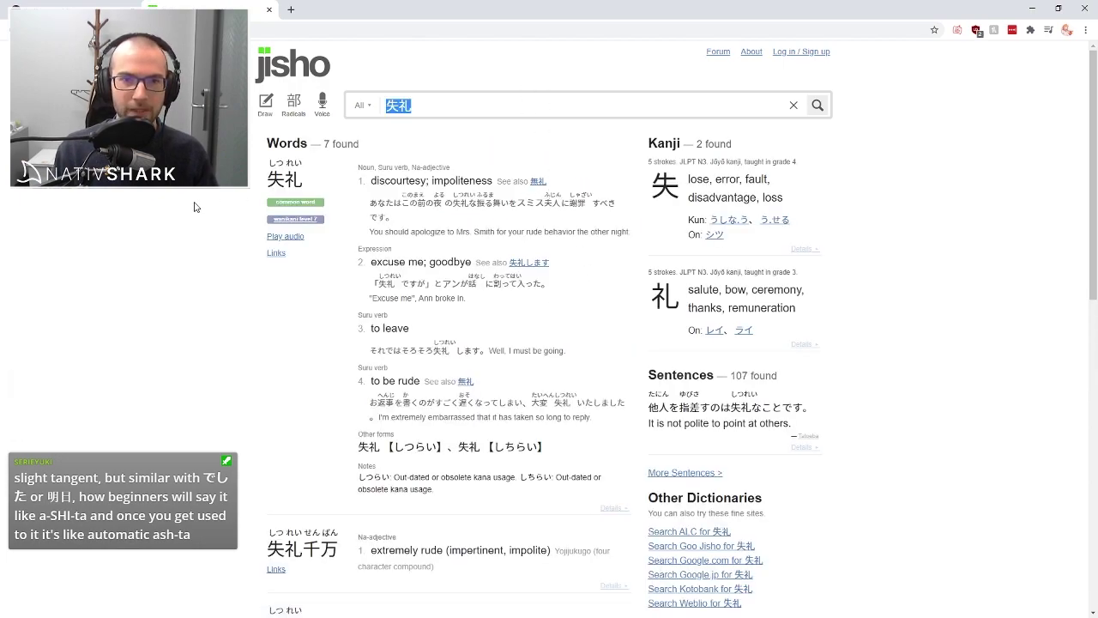
Add ひつれい and ごうしつ in hiragana after 失礼 in the search
left_click(307, 149)
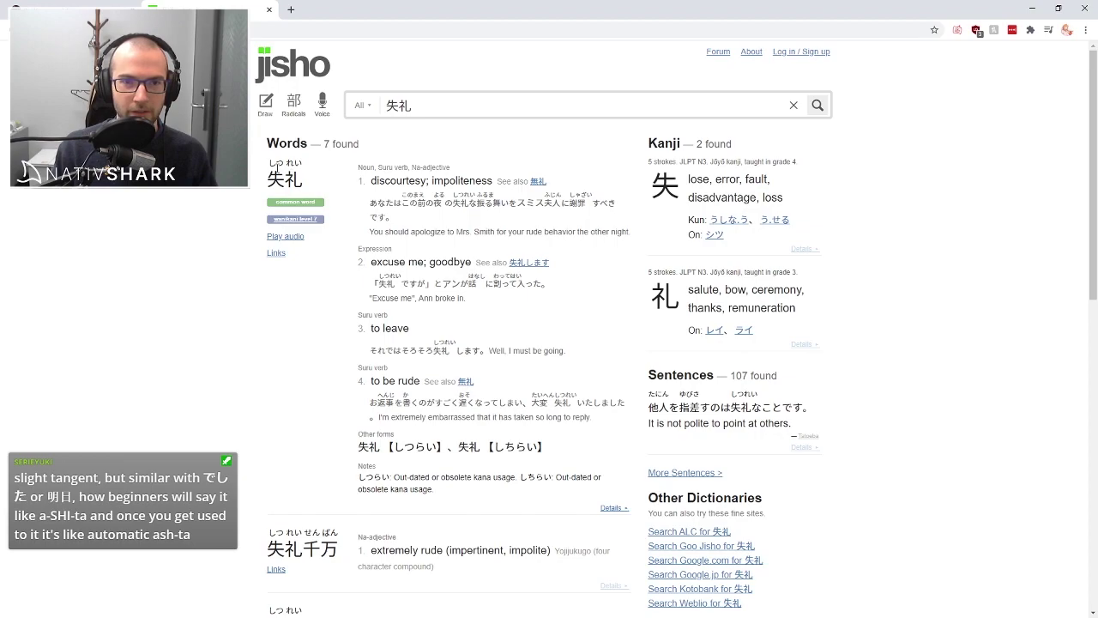
left_click(447, 107)
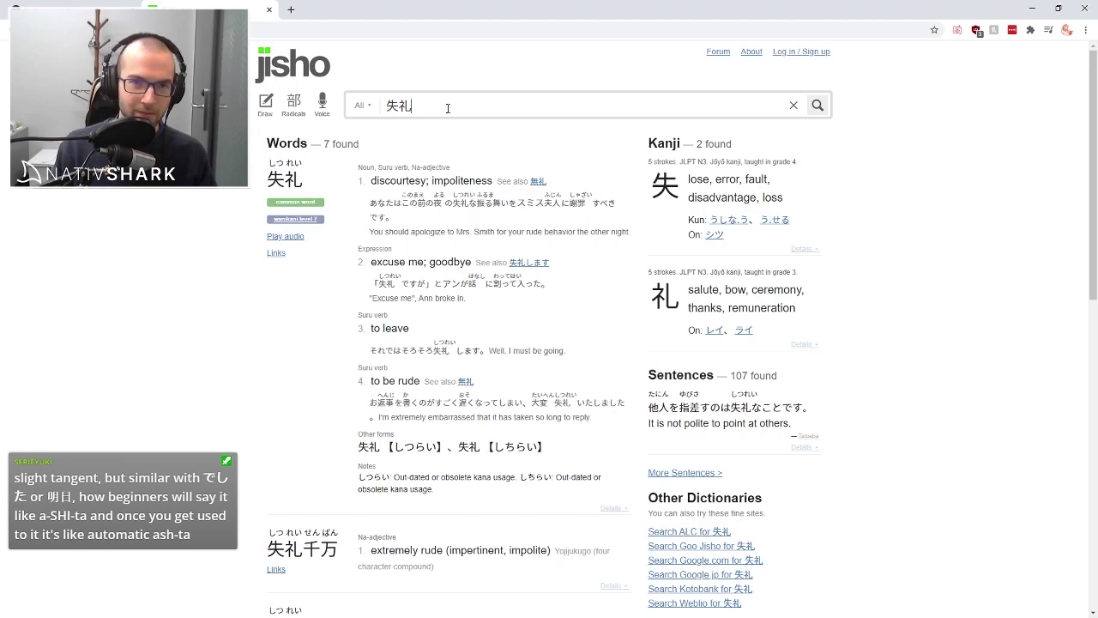
type("　ひつれい")
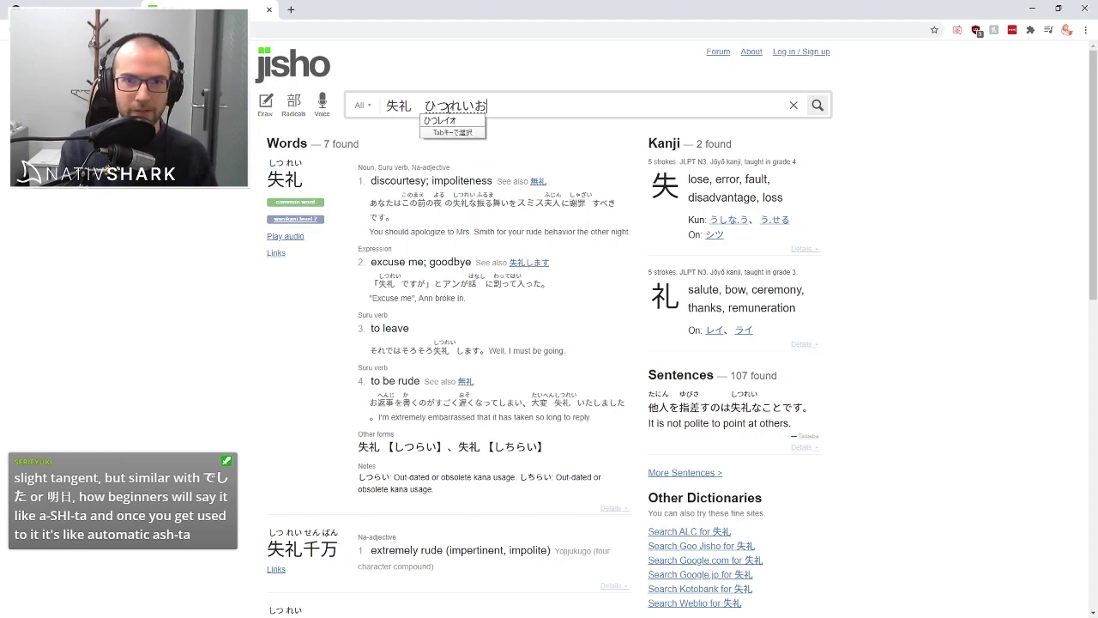
key("Return")
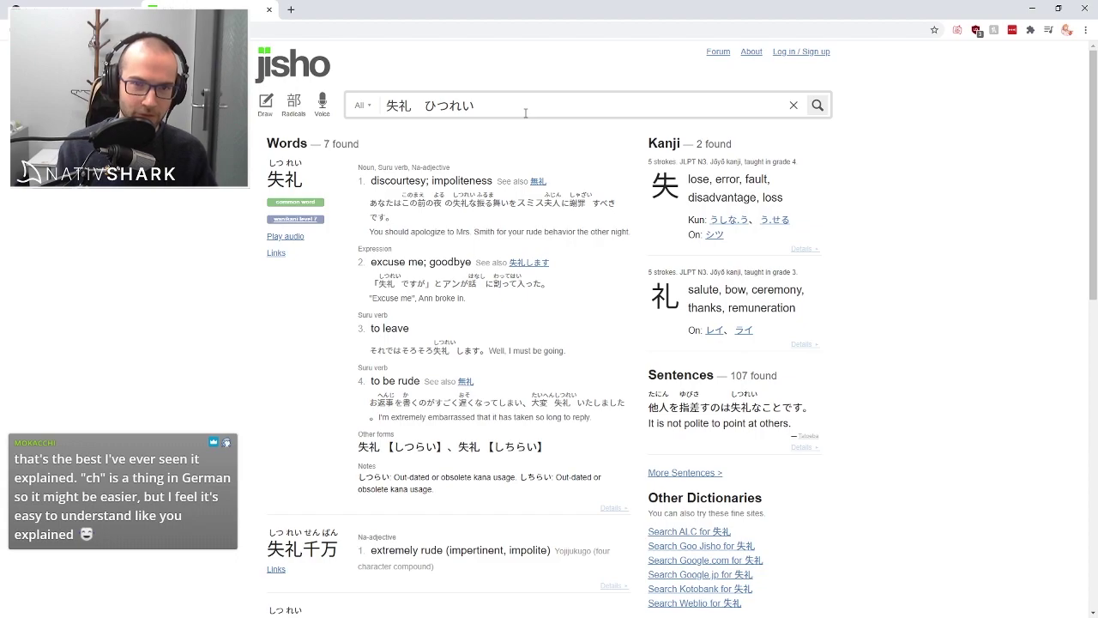
scroll(525, 112, "down", 3)
scroll(525, 112, "down", 3)
scroll(542, 108, "up", 8)
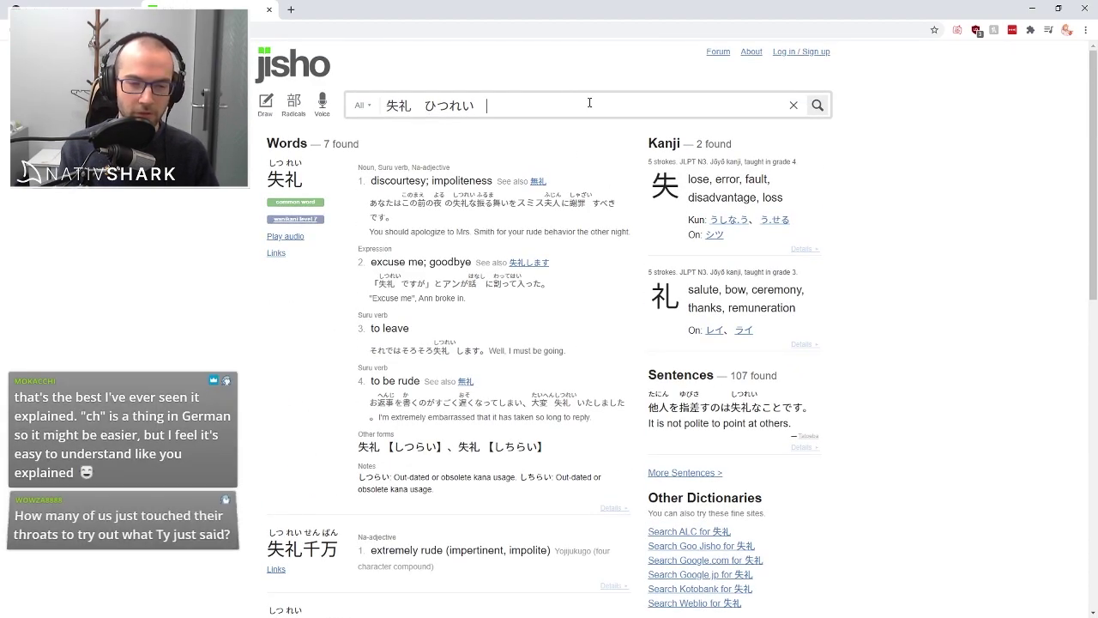
type("ごう")
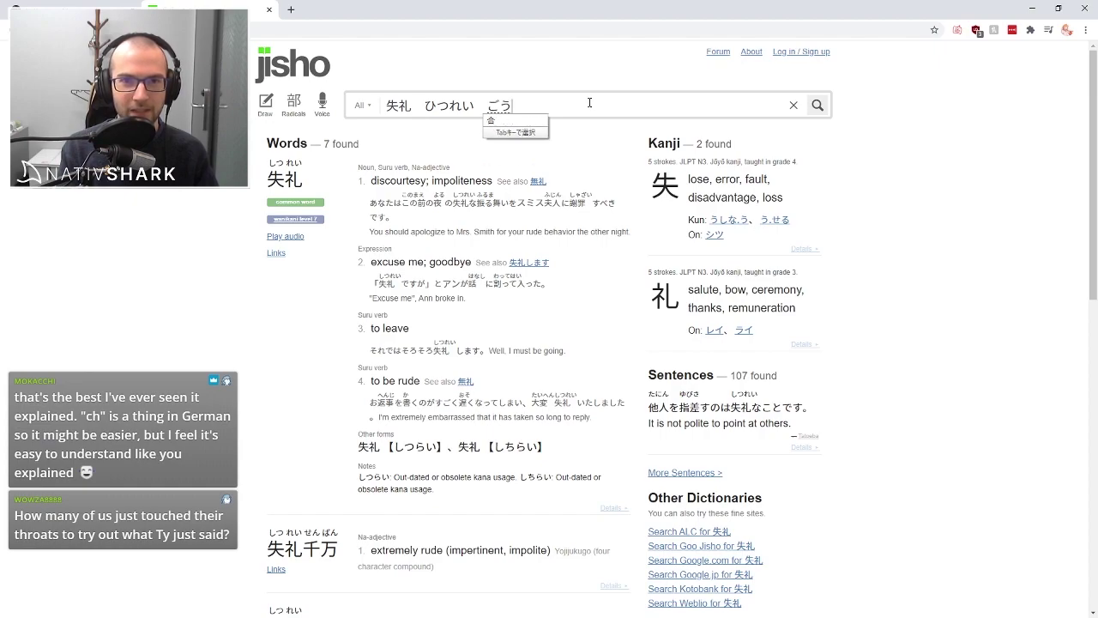
type("しつ")
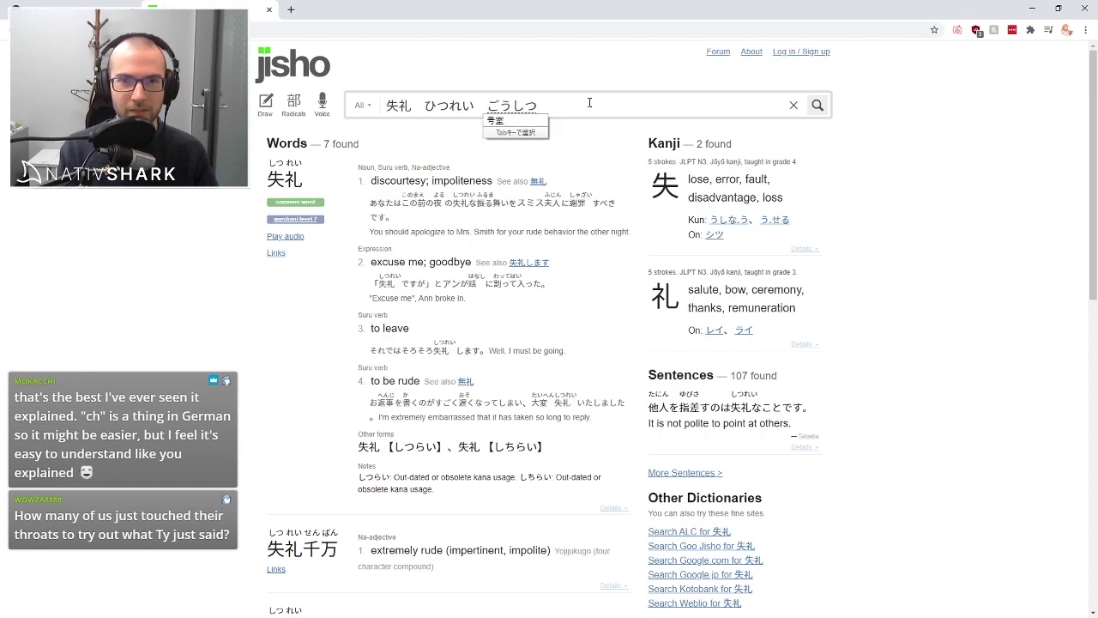
key("Return")
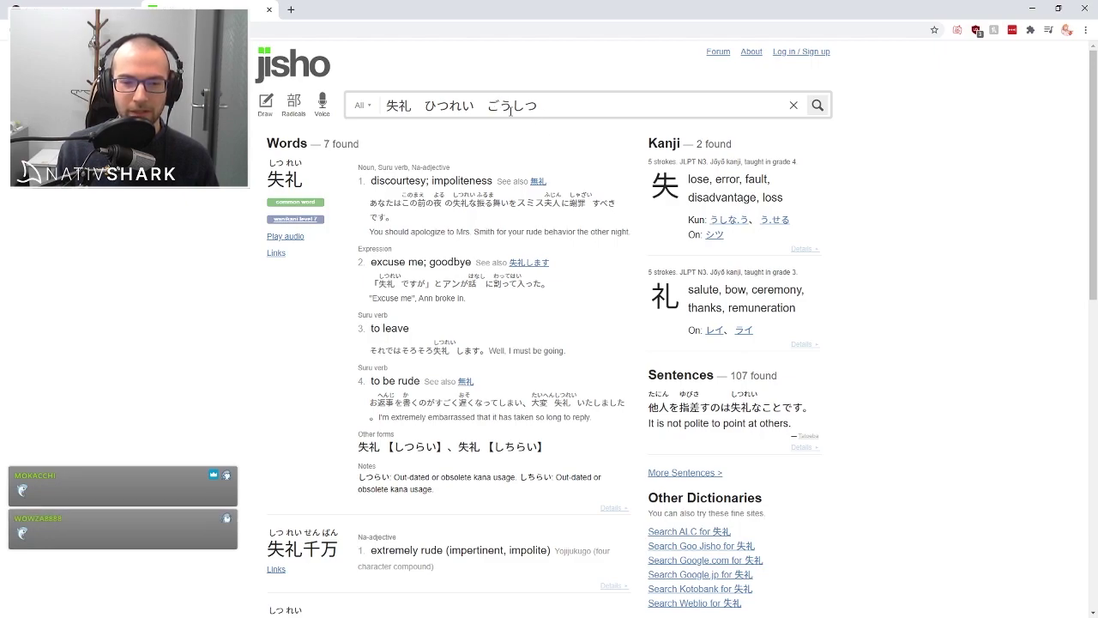
Highlight うしつ in ごうしつ and ひつれ in ひつれい, then check the NativShark lesson
double_click(511, 106)
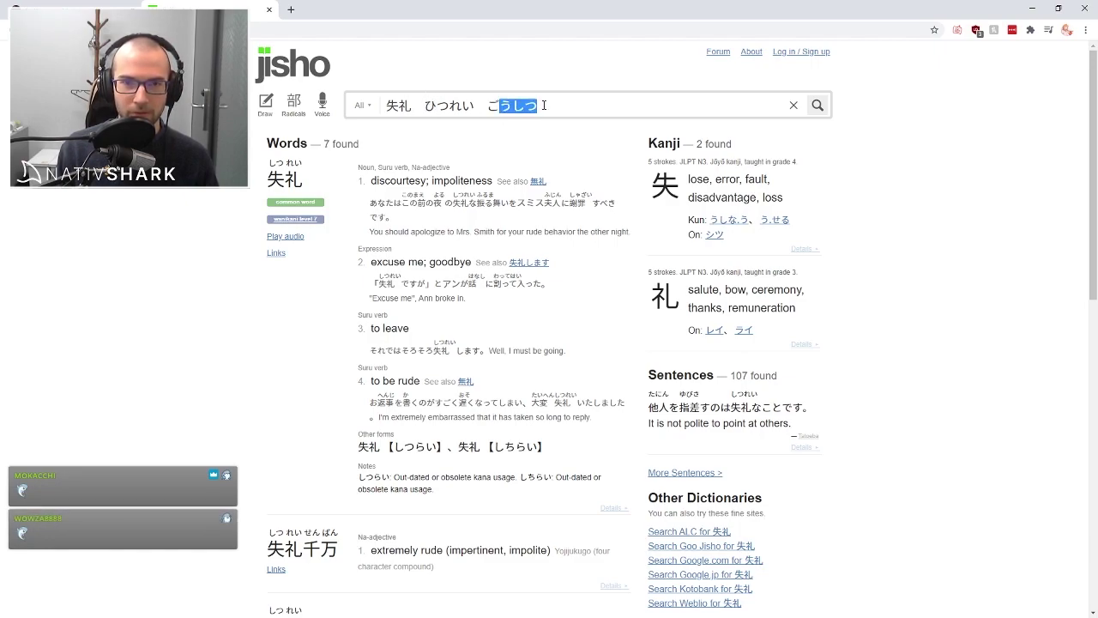
left_click(496, 105)
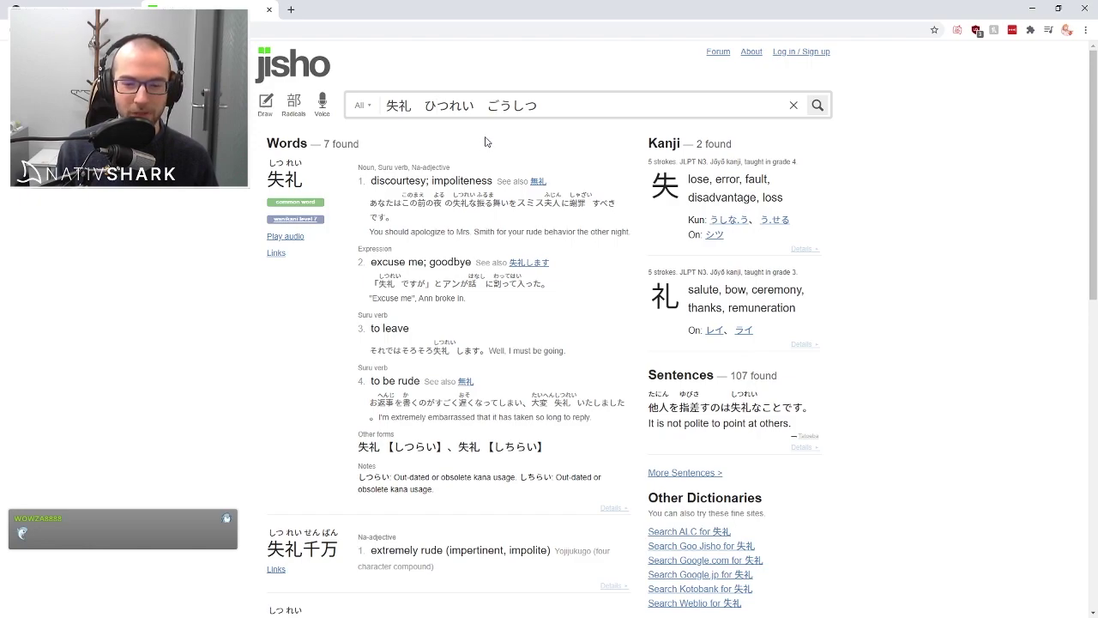
left_click_drag(426, 105, 474, 105)
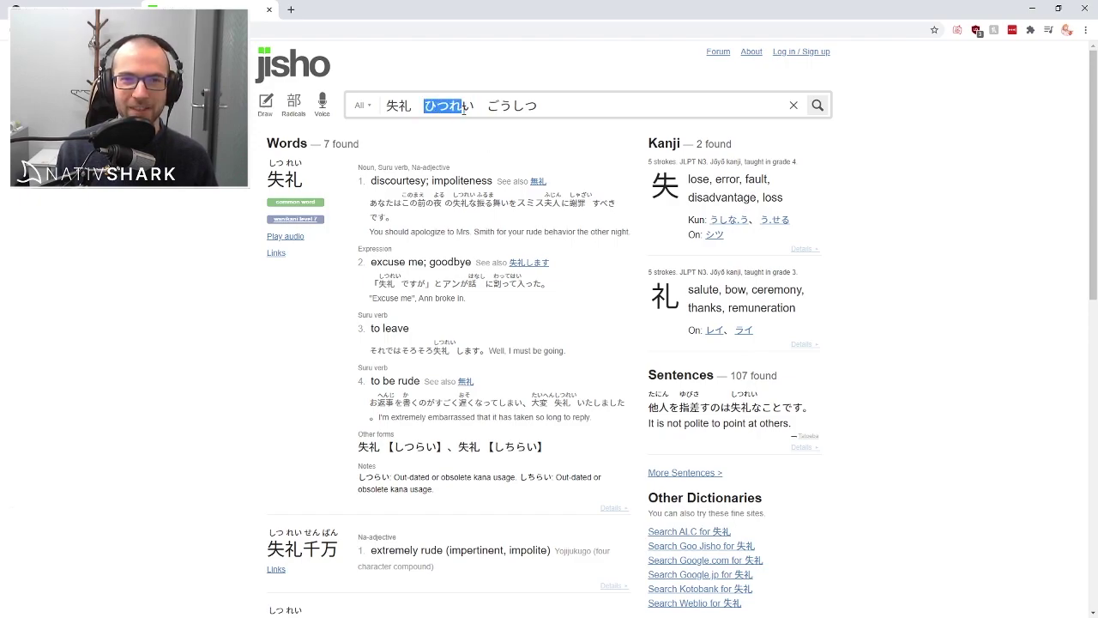
left_click(509, 108)
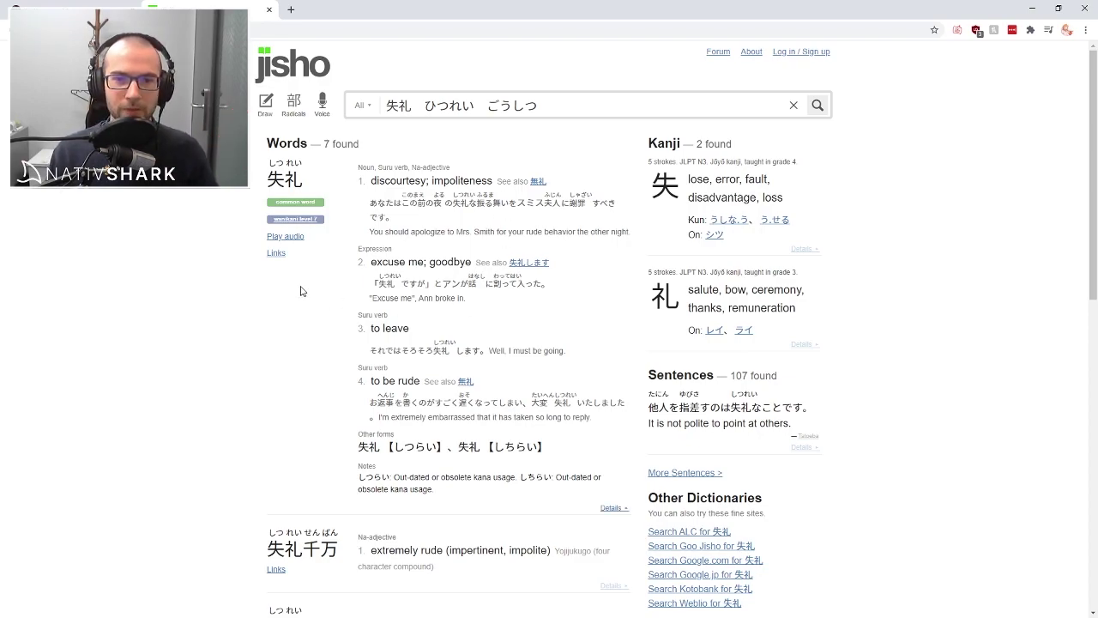
key("ctrl+Tab")
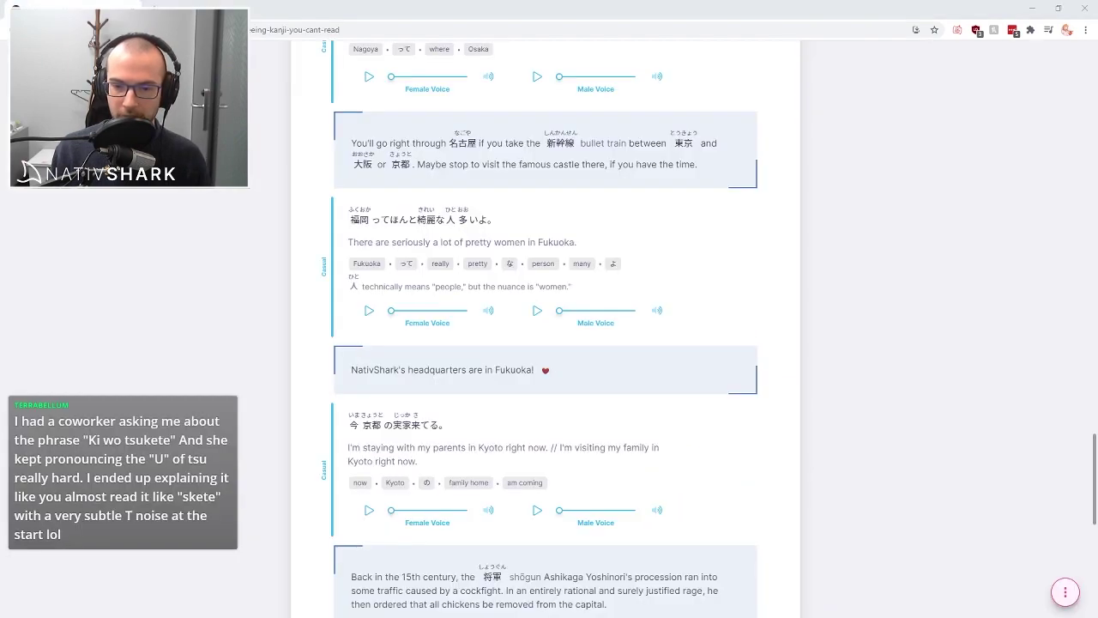
scroll(935, 421, "up", 5)
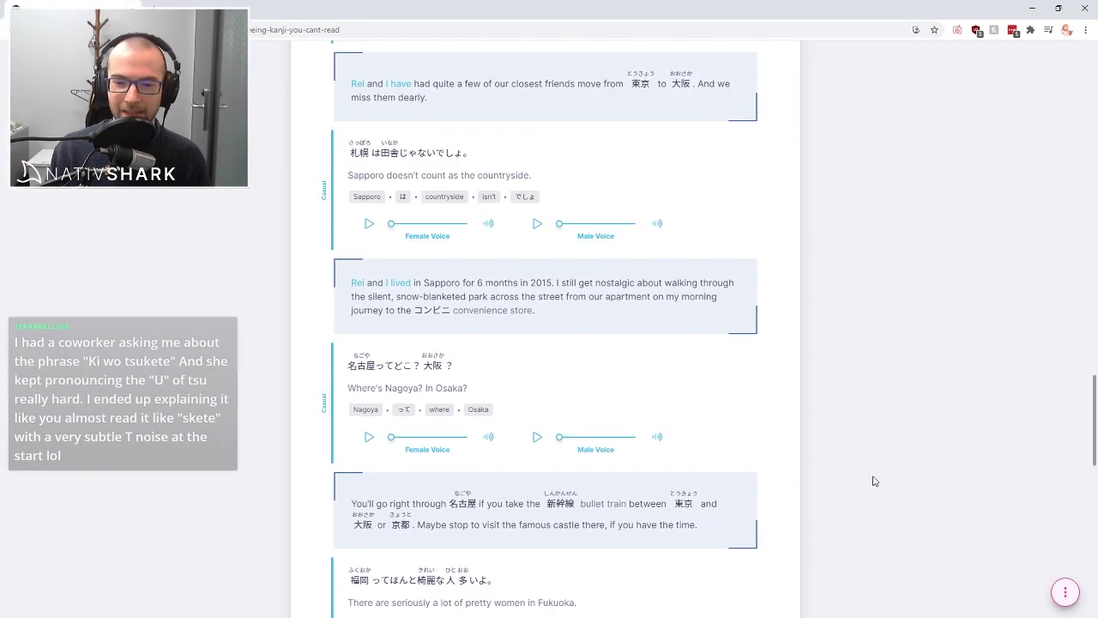
key("ctrl+Tab")
type("でした")
Commit でした あした as hiragana and briefly highlight the opening で
key("Return")
type("あした")
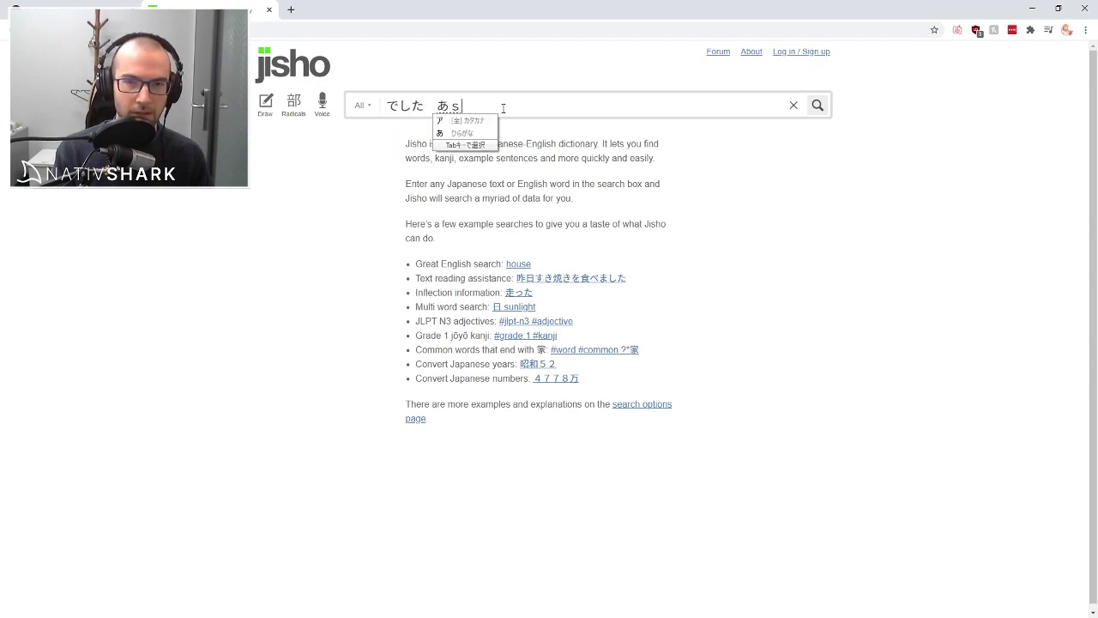
type("した")
key("Return")
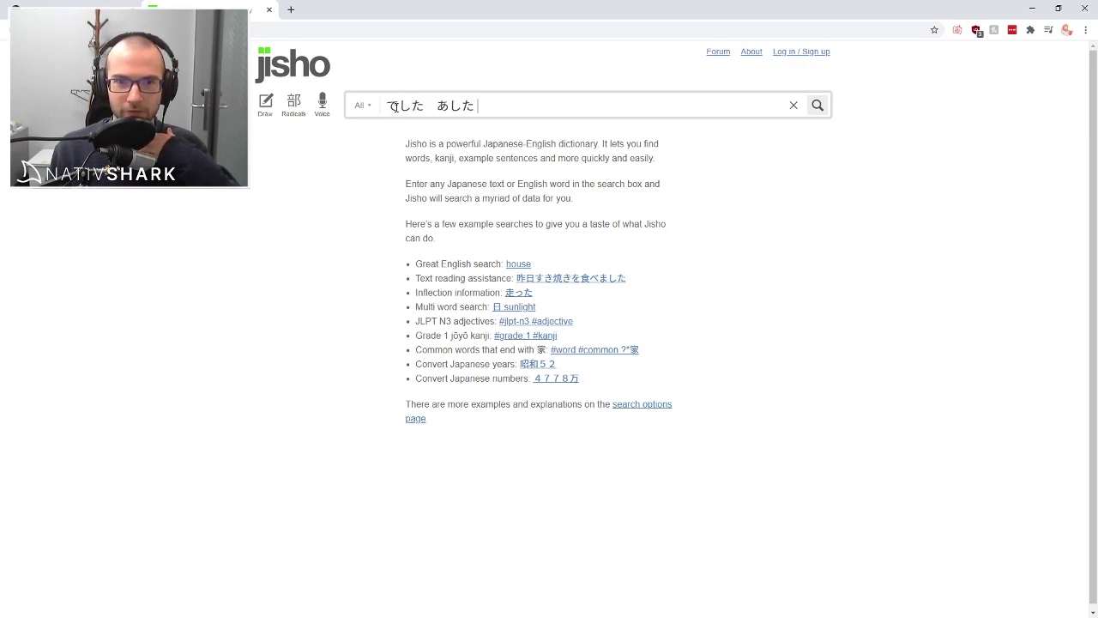
left_click_drag(400, 105, 388, 105)
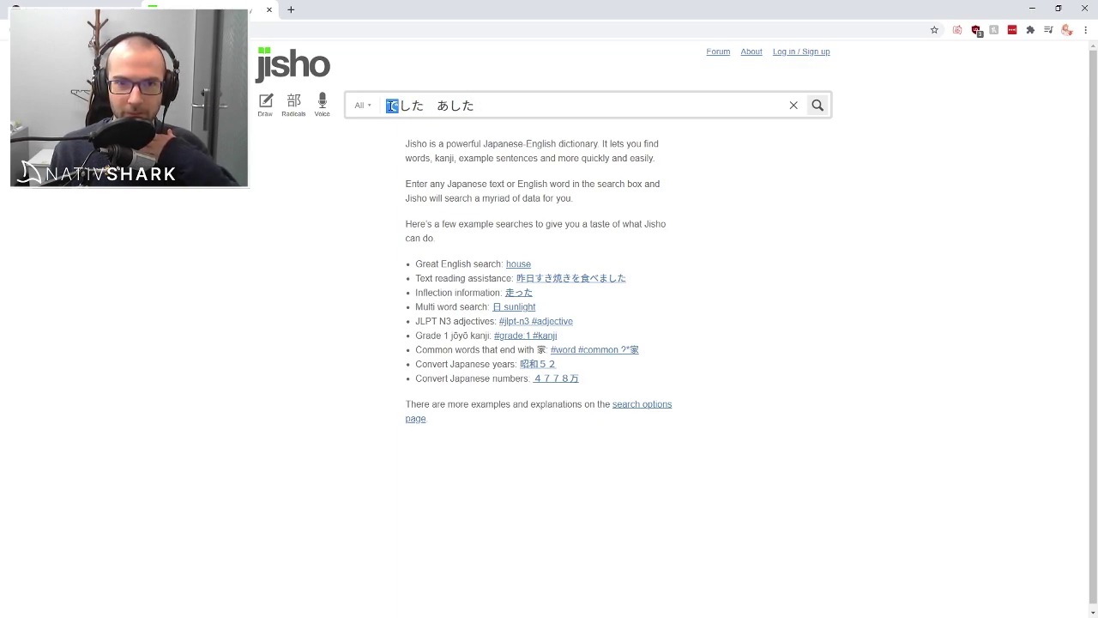
left_click(393, 106)
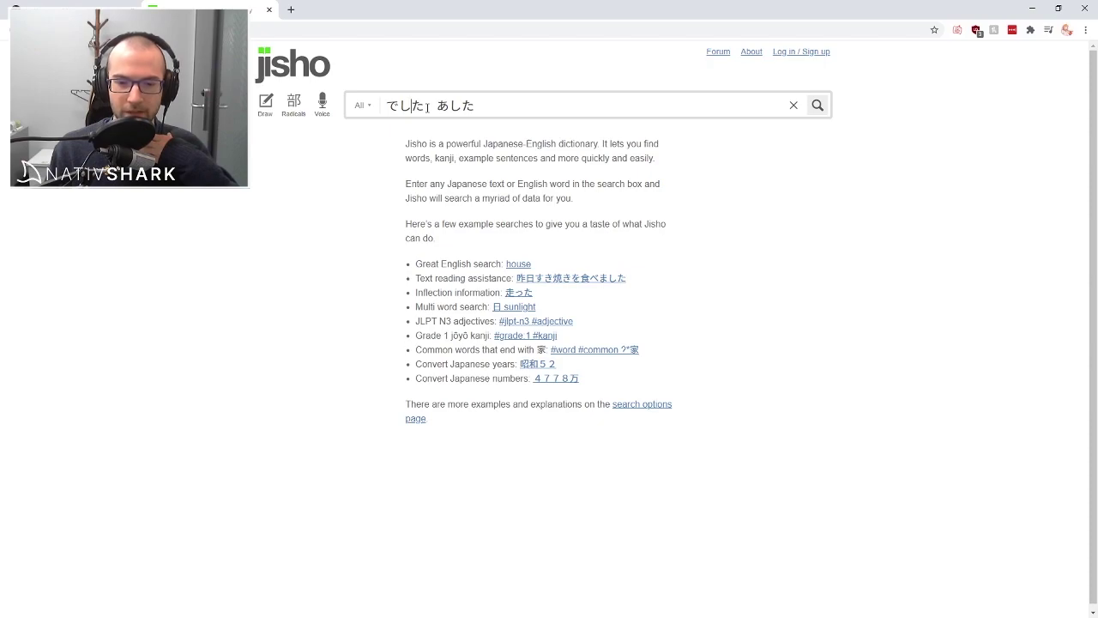
left_click(472, 107)
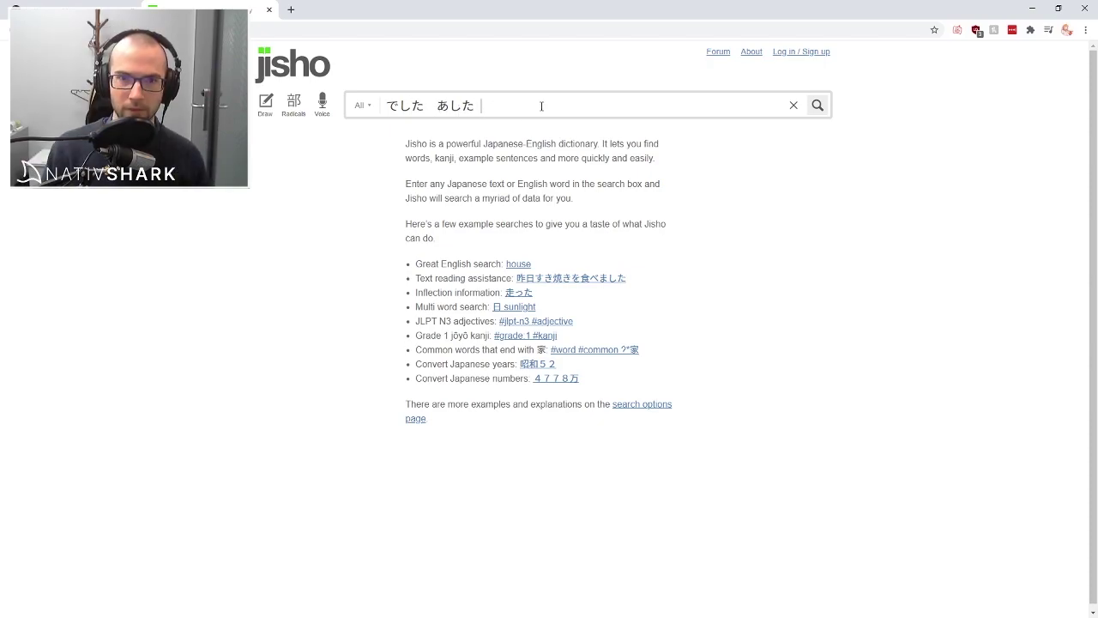
type("です")
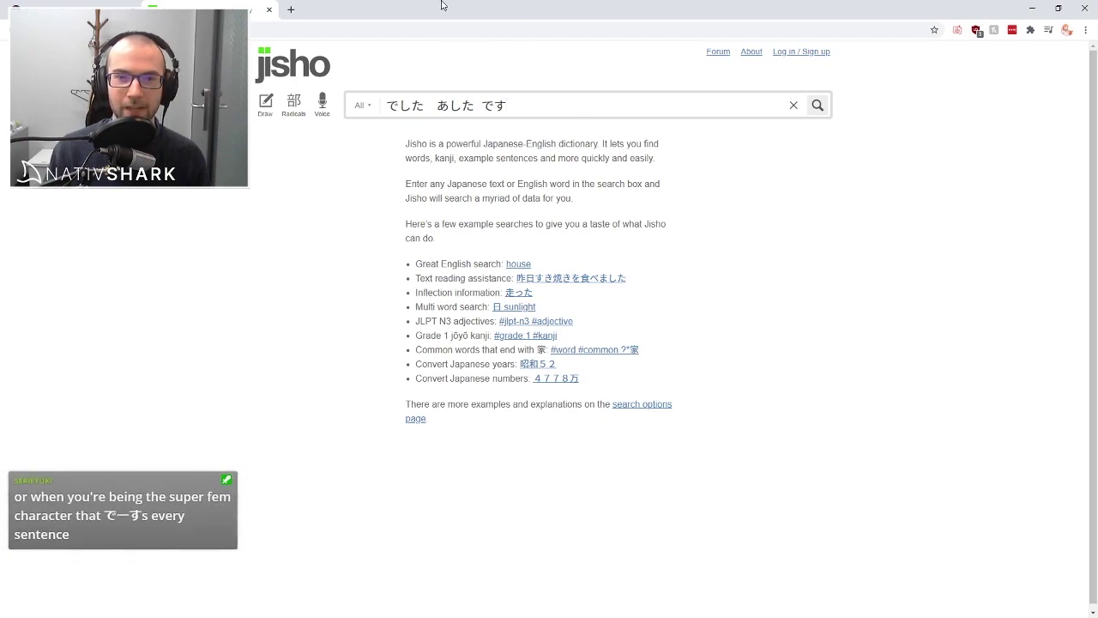
type(" きをつけて")
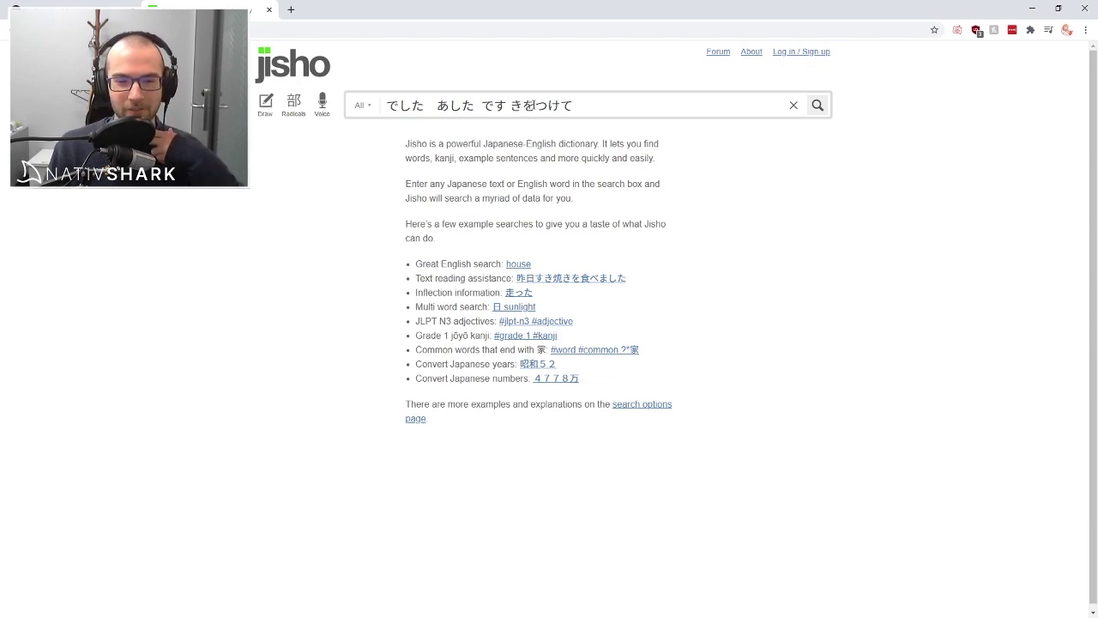
Highlight を, きを and つ in きをつけて, leaving the caret at the end
double_click(526, 105)
key("shift+Left")
key("Right")
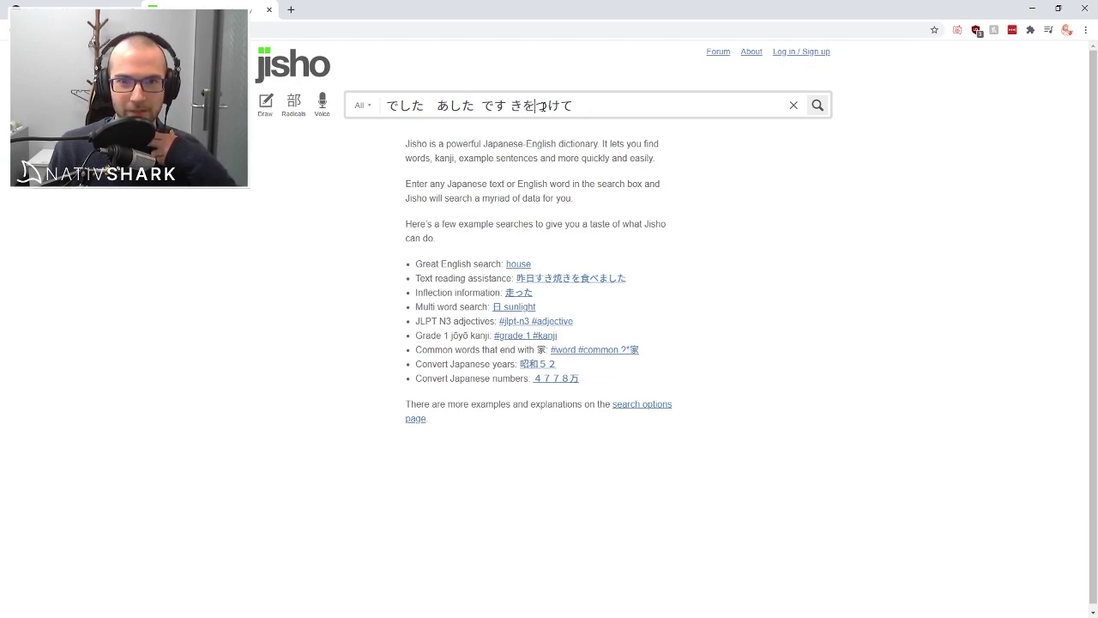
key("shift+Right")
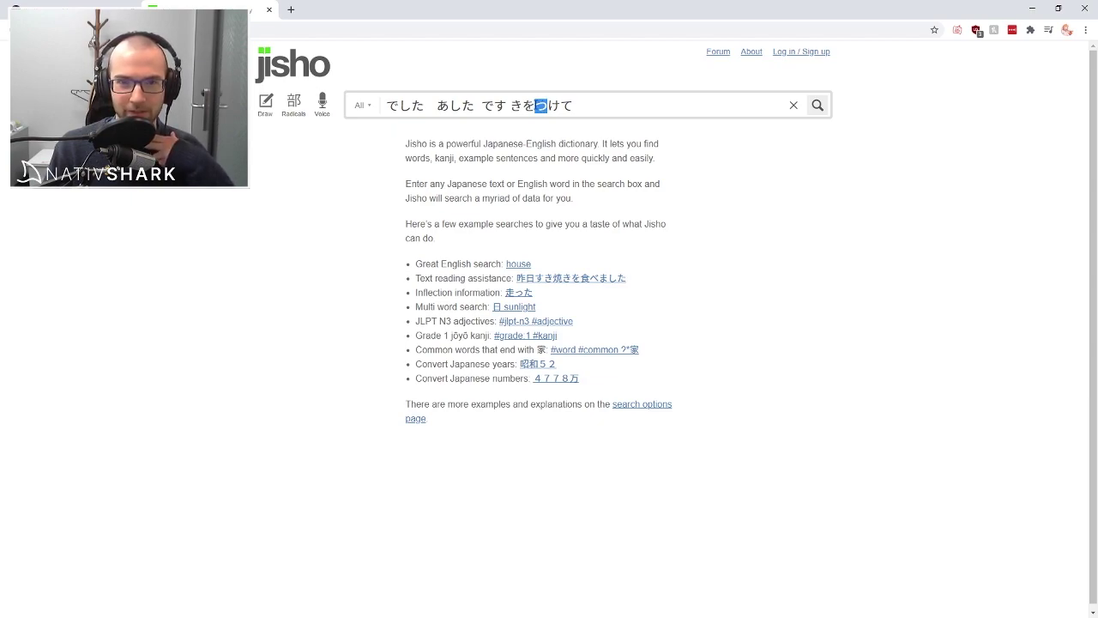
key("Right")
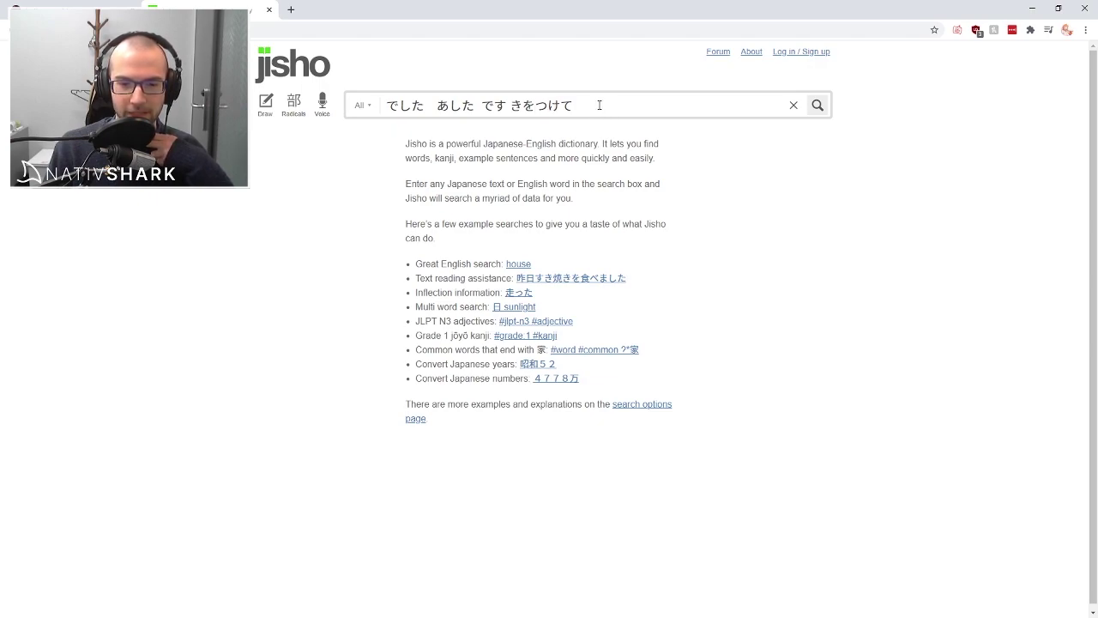
left_click(598, 105)
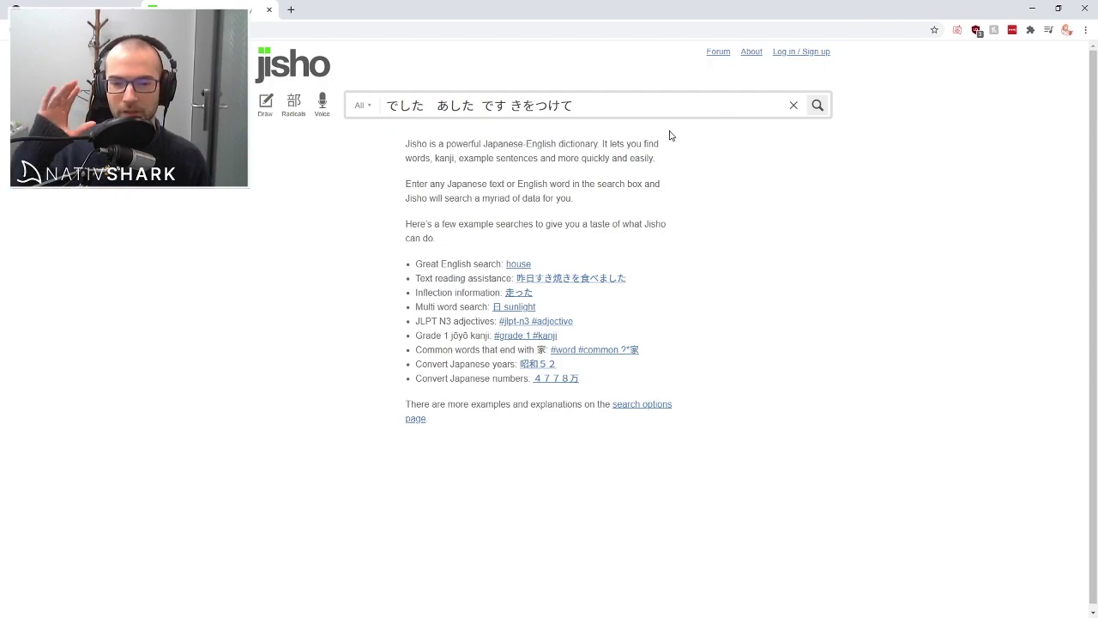
Swap the search text for hiragana ひと しと and return to the NativShark lesson
key("ctrl+a")
key("BackSpace")
type("ひと")
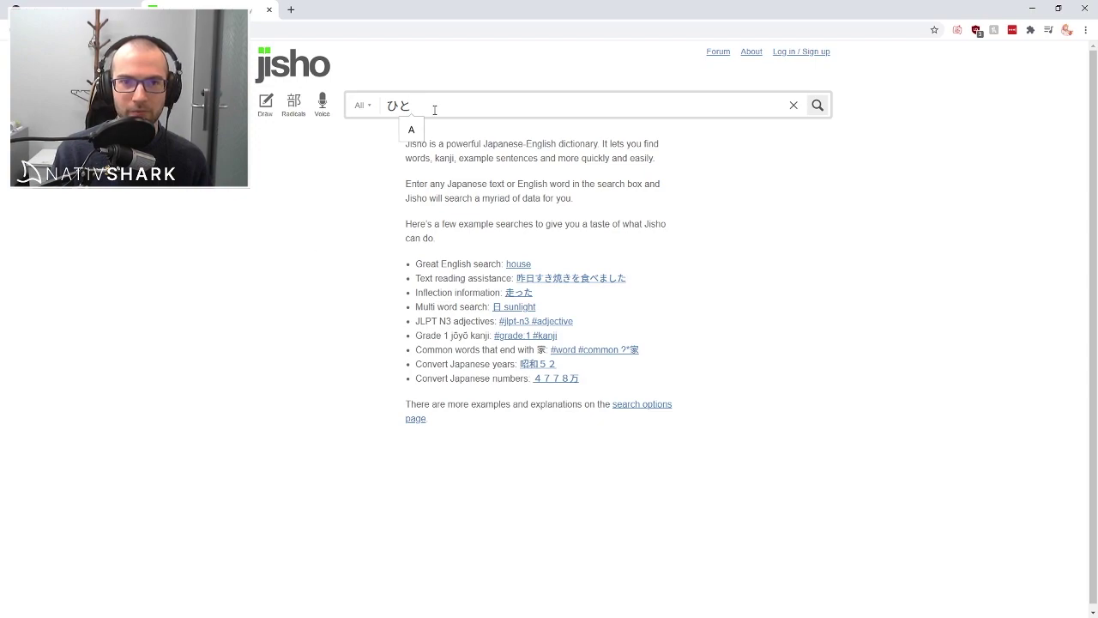
key("Return")
type("しと")
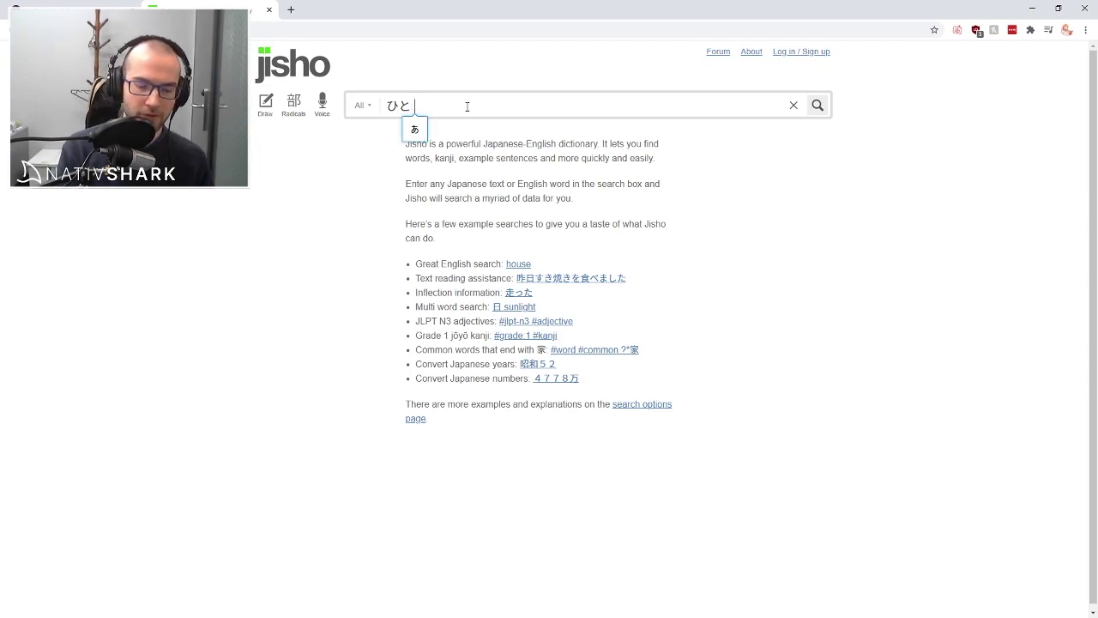
key("Return")
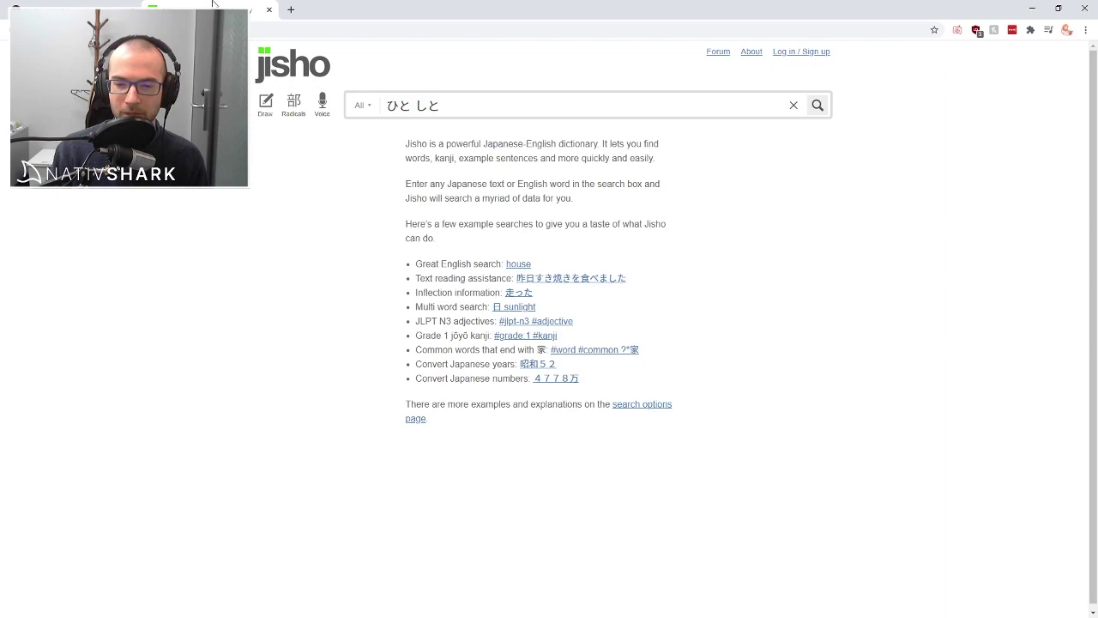
left_click(103, 7)
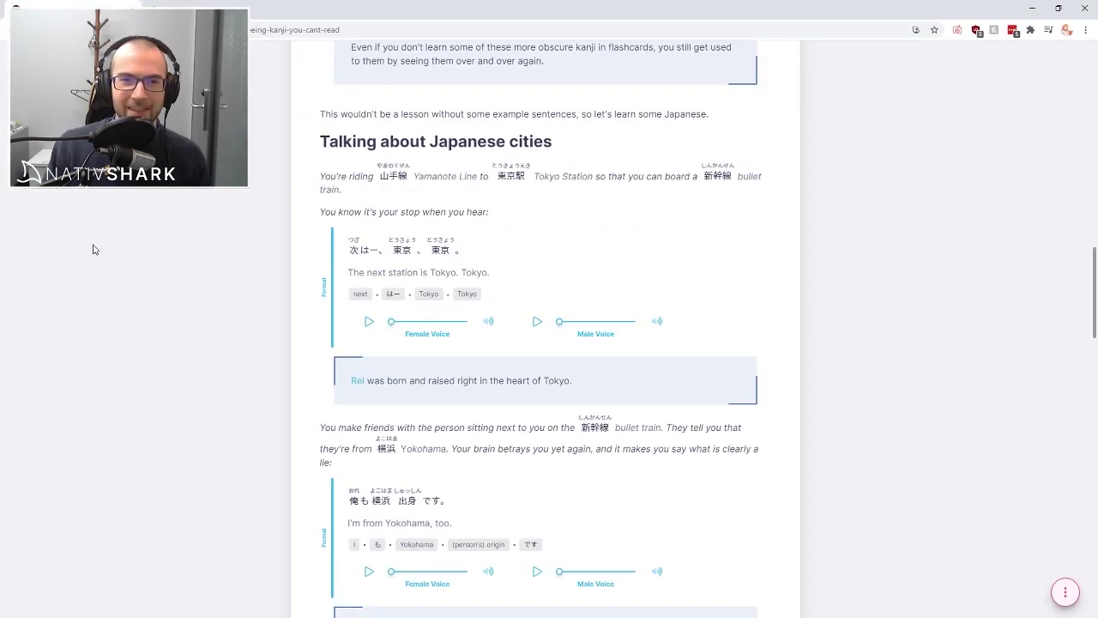